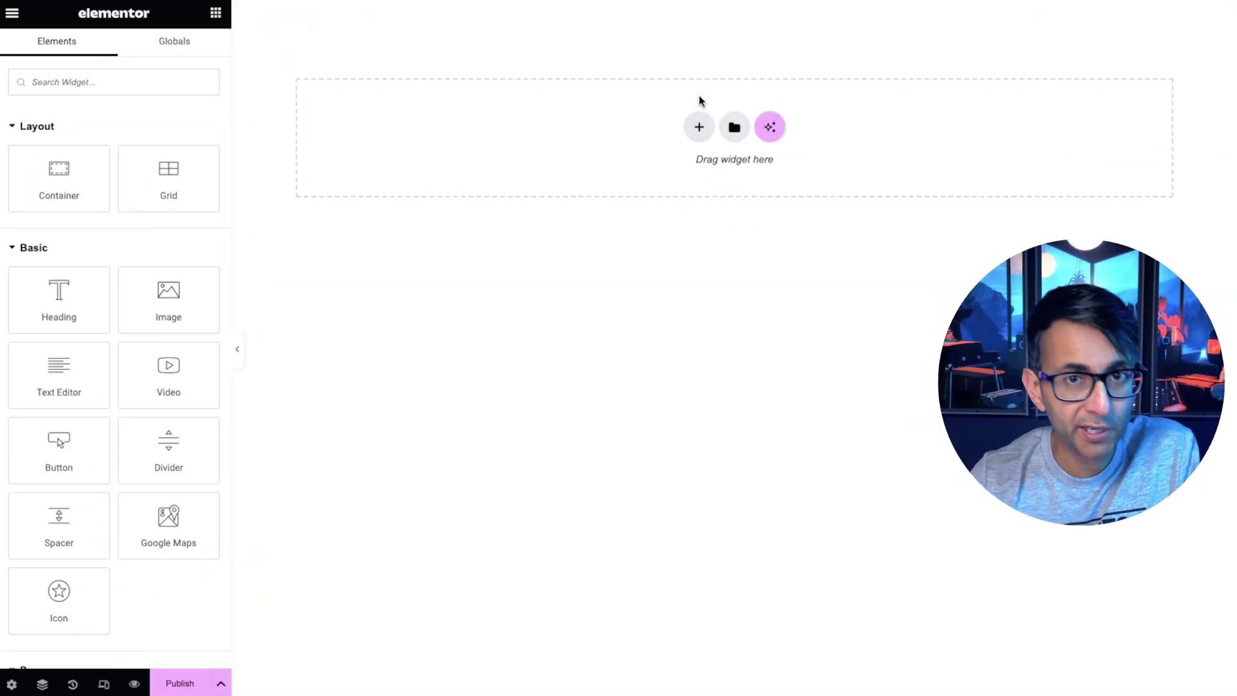
# - Open the Build with AI layout prompt for the blank page's empty section
pyautogui.click(776, 134)
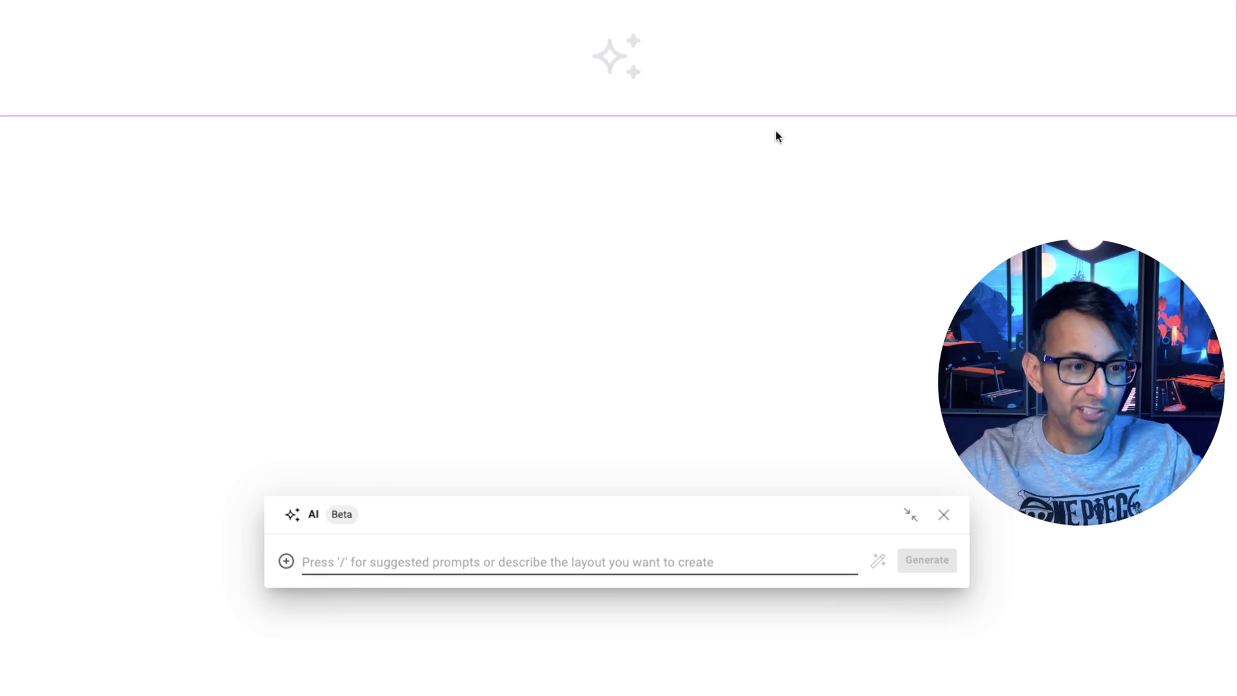
# - Paste a 'London Fitness' hero banner prompt for a female personal trainer and generate layouts
pyautogui.write("Hero Banner with Headlines and Text that uses the SEO keyword 'London Fitness', and a CTA Button for a Female Fitness Personal Trainer.")
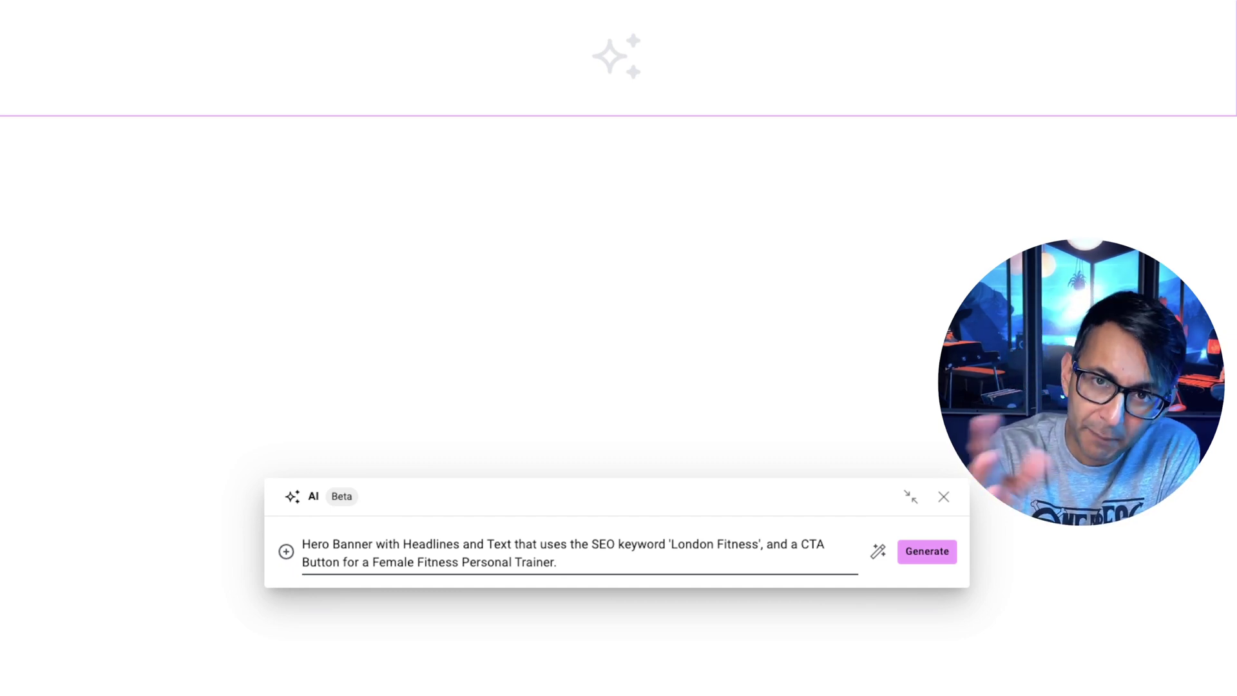
pyautogui.click(938, 553)
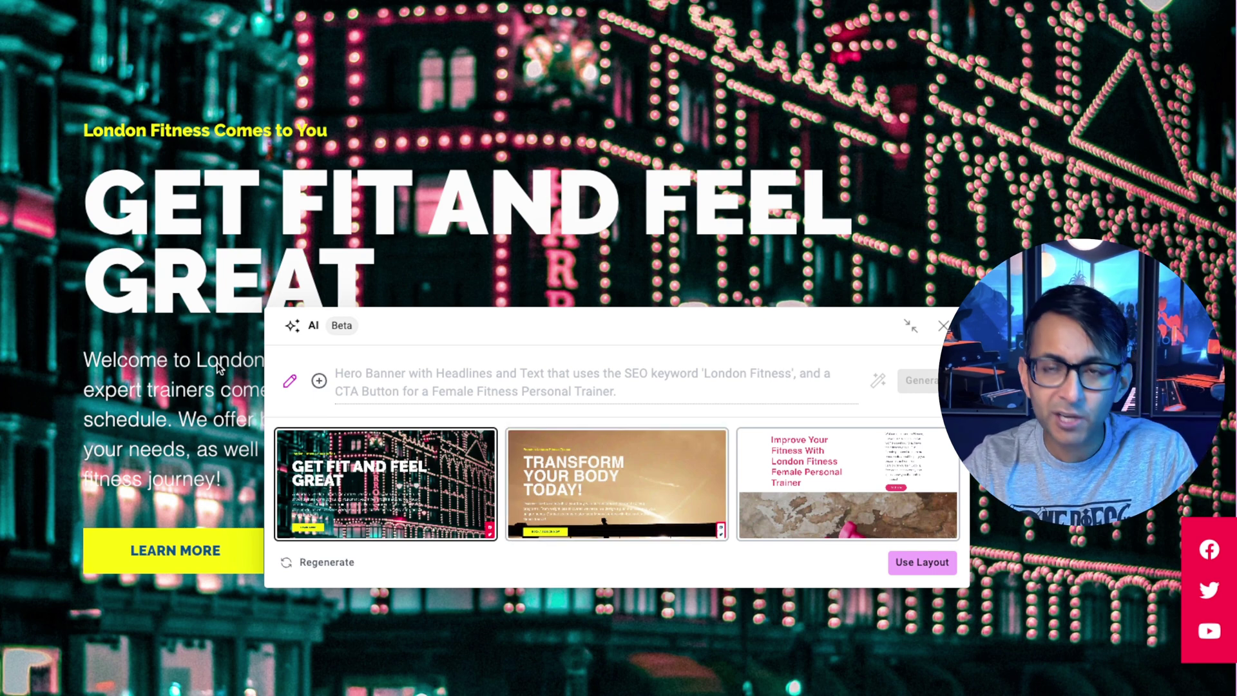
# - Preview the 'Transform Your Body Today!' and pink 'Improve Your Fitness' layouts, then make the prompt editable
pyautogui.click(599, 491)
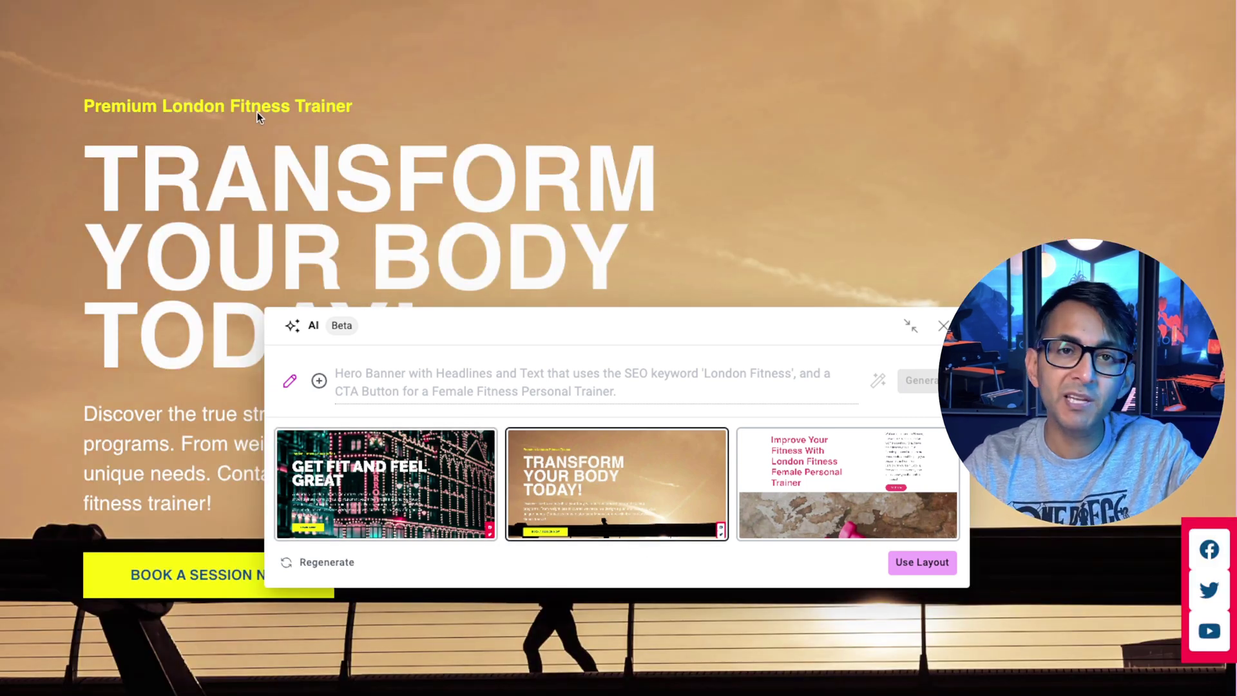
pyautogui.click(826, 490)
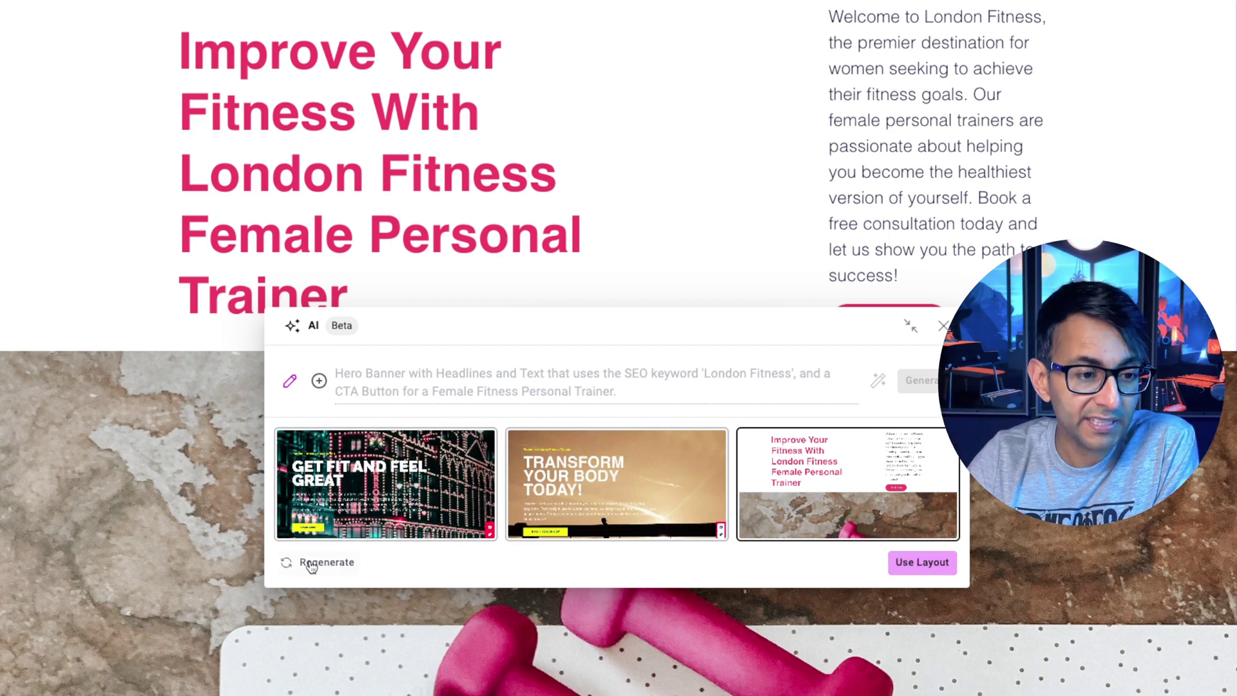
pyautogui.click(289, 384)
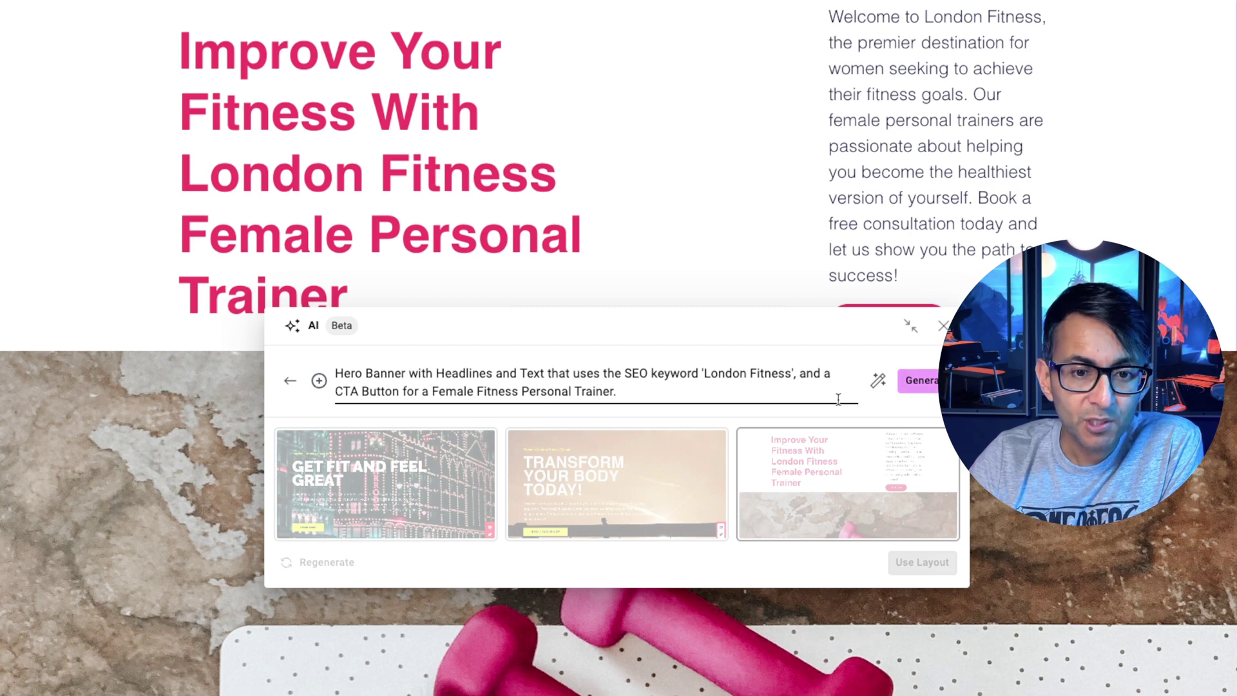
# - Enhance the prompt, compare the new layouts, and insert 'Fitness Trainer for Women in London'
pyautogui.click(878, 383)
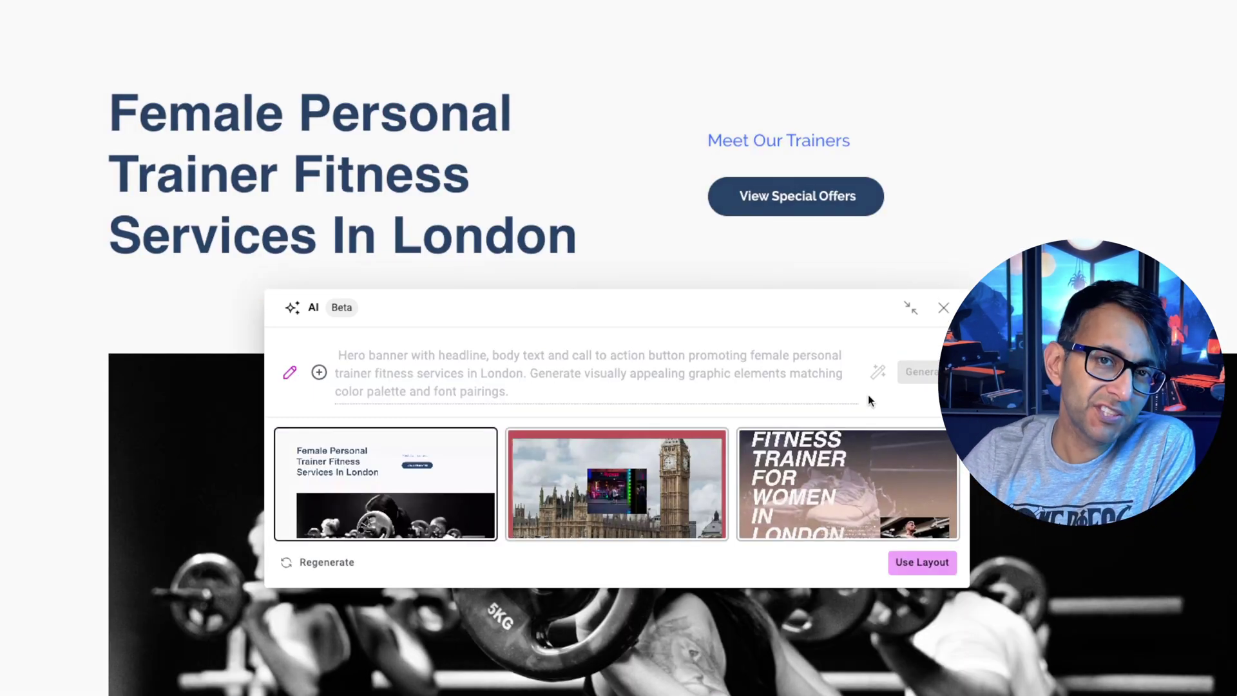
pyautogui.click(593, 483)
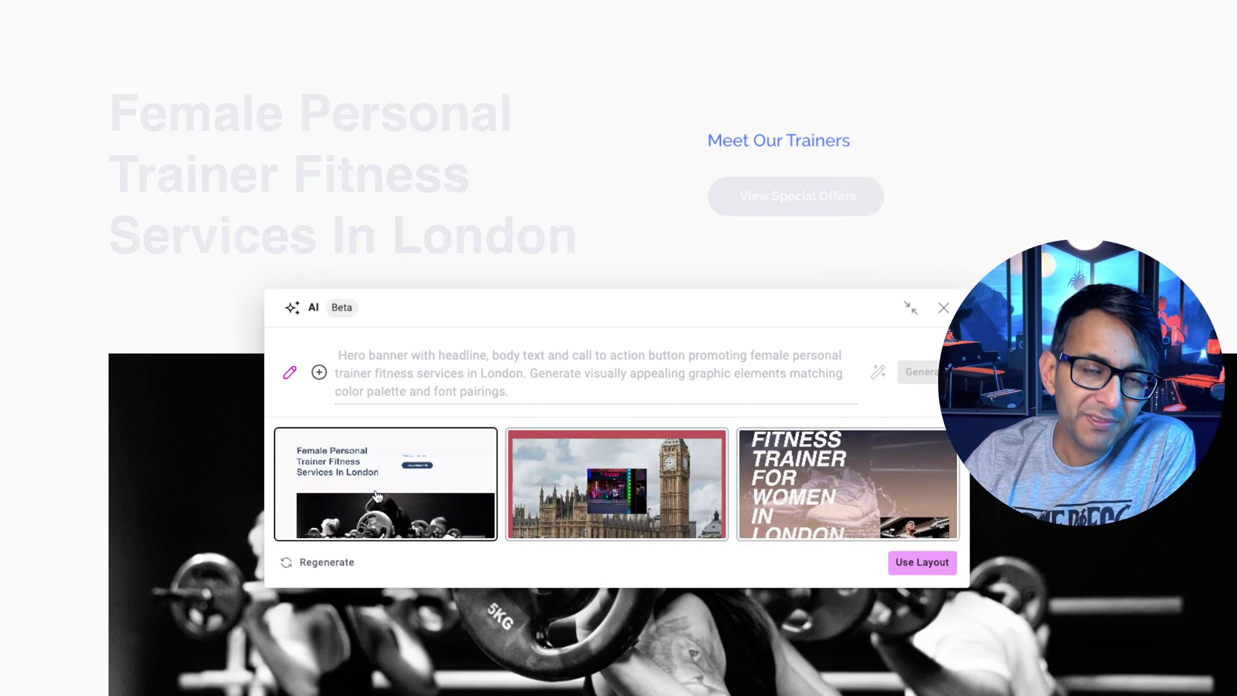
pyautogui.click(377, 496)
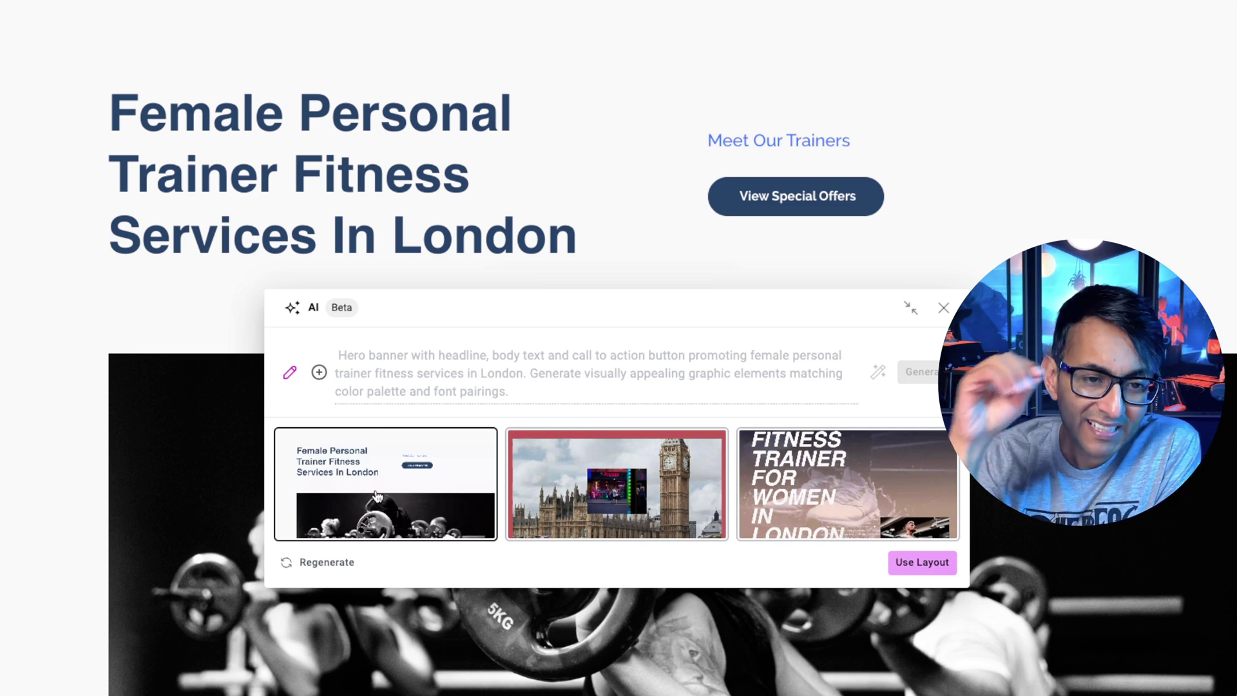
pyautogui.click(880, 512)
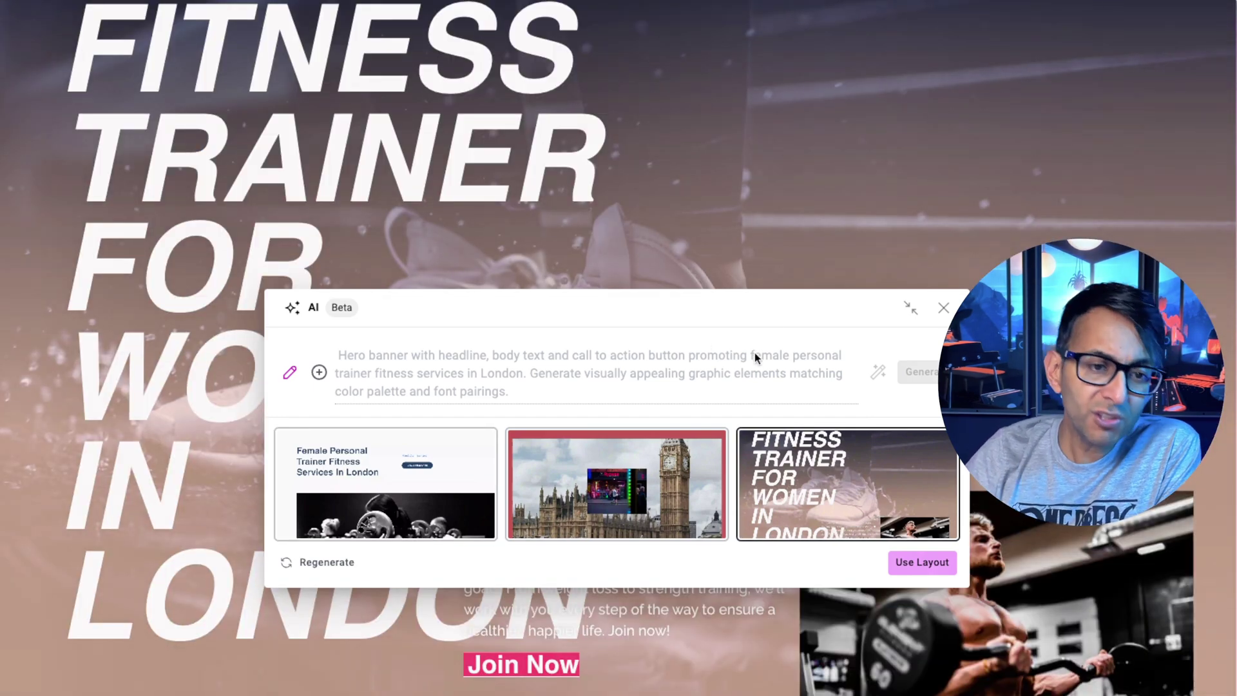
pyautogui.click(913, 563)
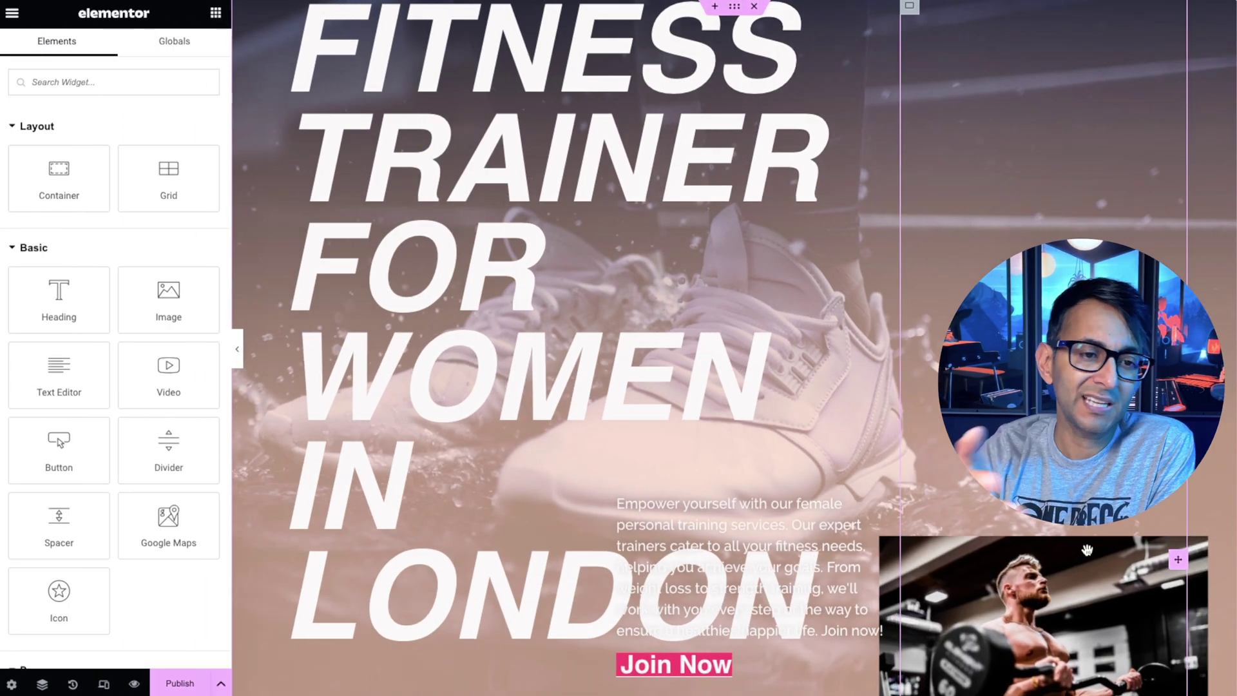
# - Select the hero heading, dock the Navigator on the left, and expand the middle container
pyautogui.click(290, 367)
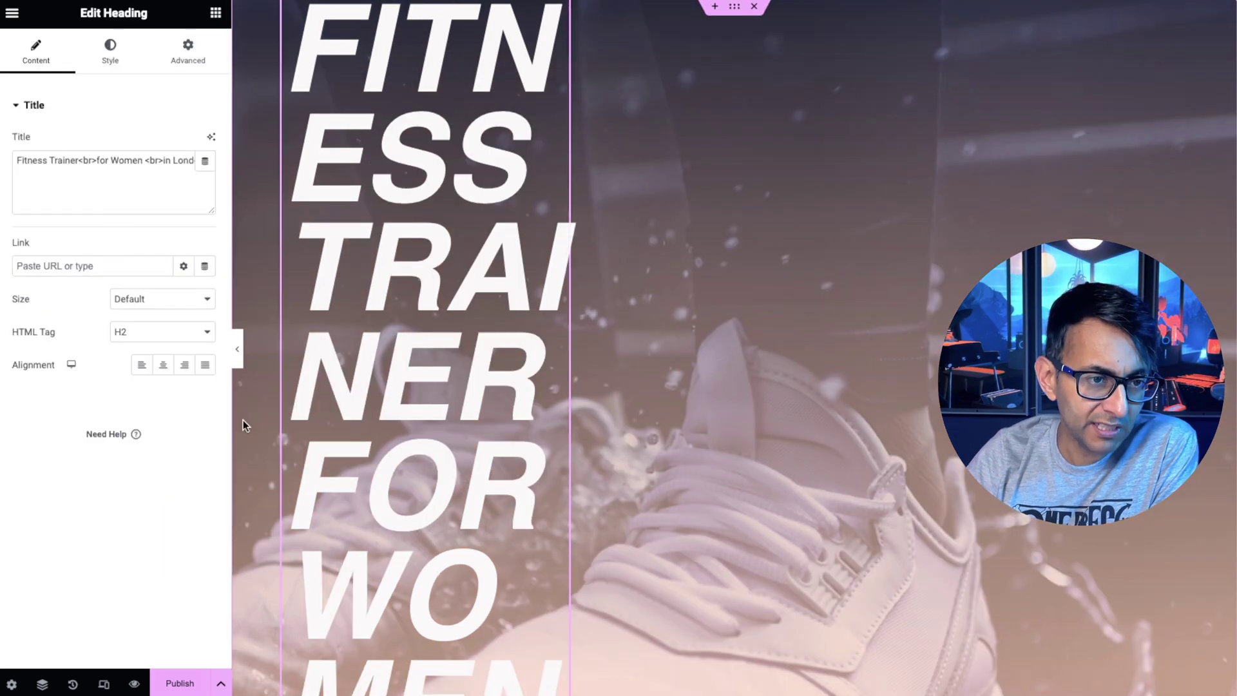
pyautogui.click(40, 684)
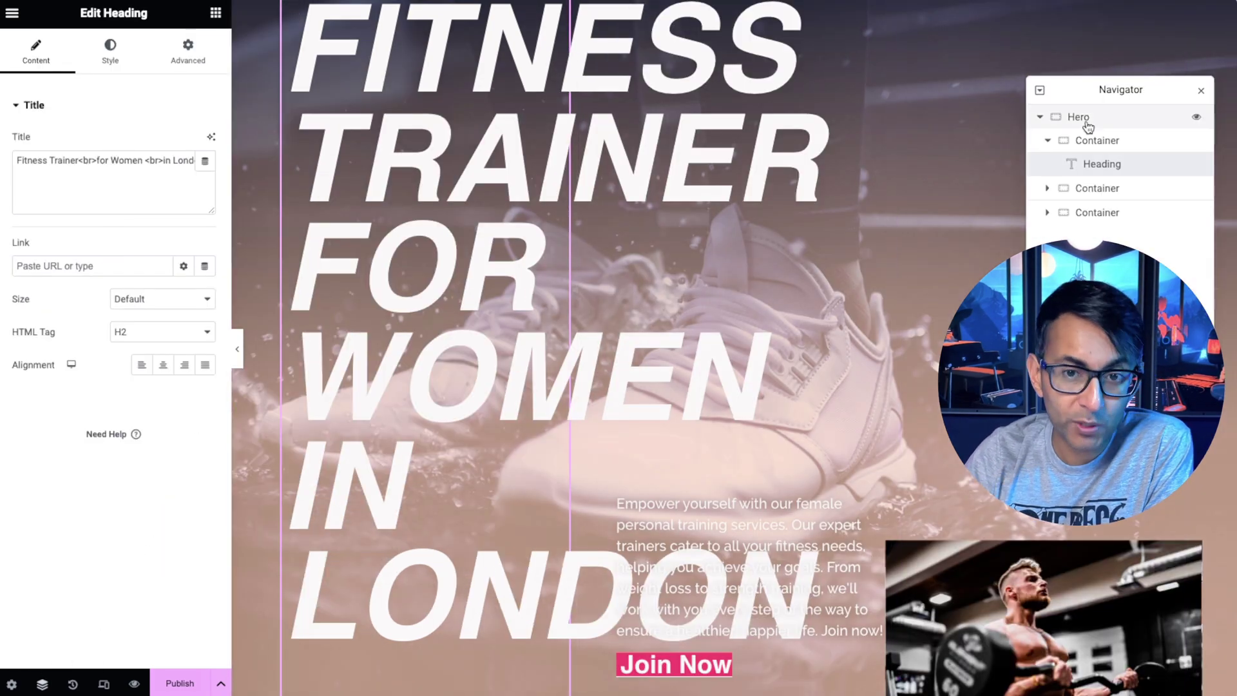
pyautogui.moveTo(1124, 89); pyautogui.dragTo(426, 57)
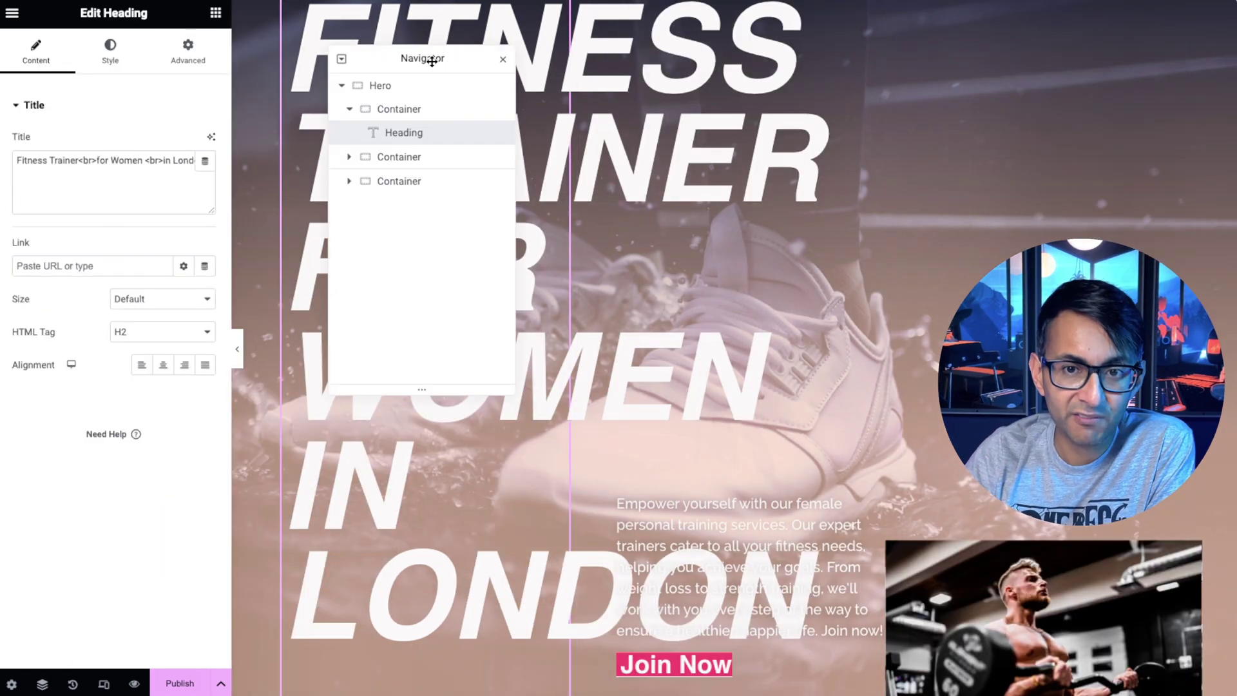
pyautogui.click(354, 157)
pyautogui.click(349, 157)
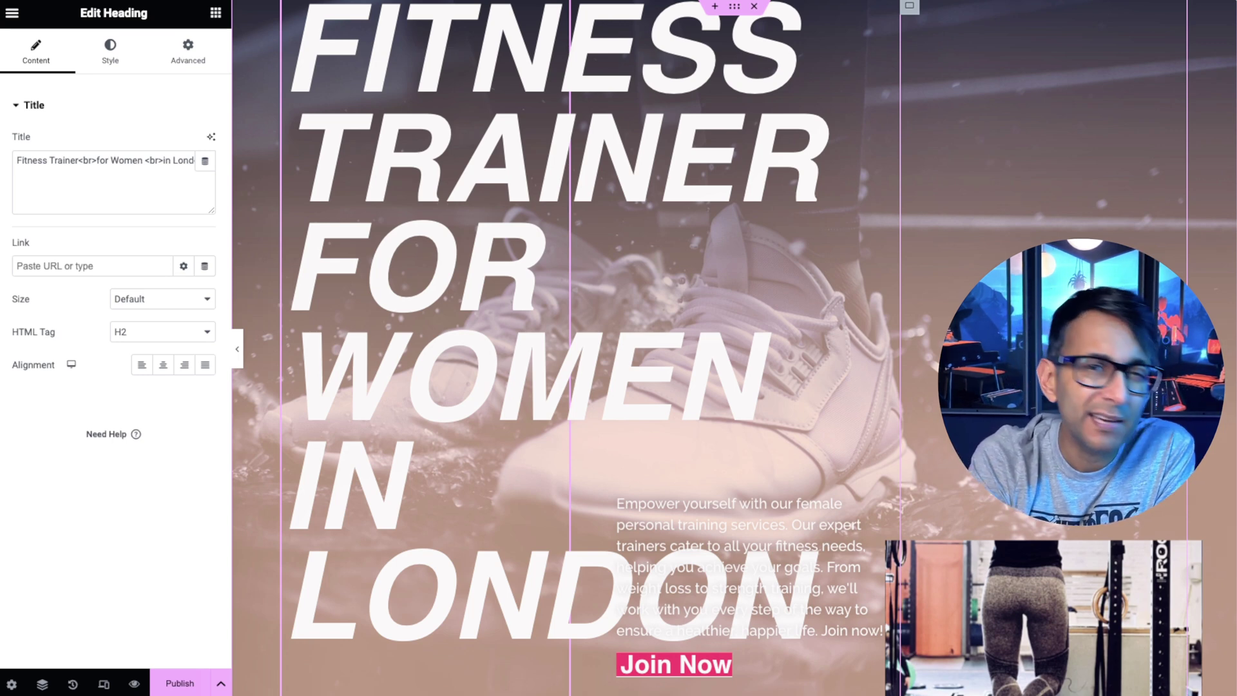
# - Regenerate the Hero section with AI in #FF0050 pink and preview the variations
pyautogui.rightClick(735, 11)
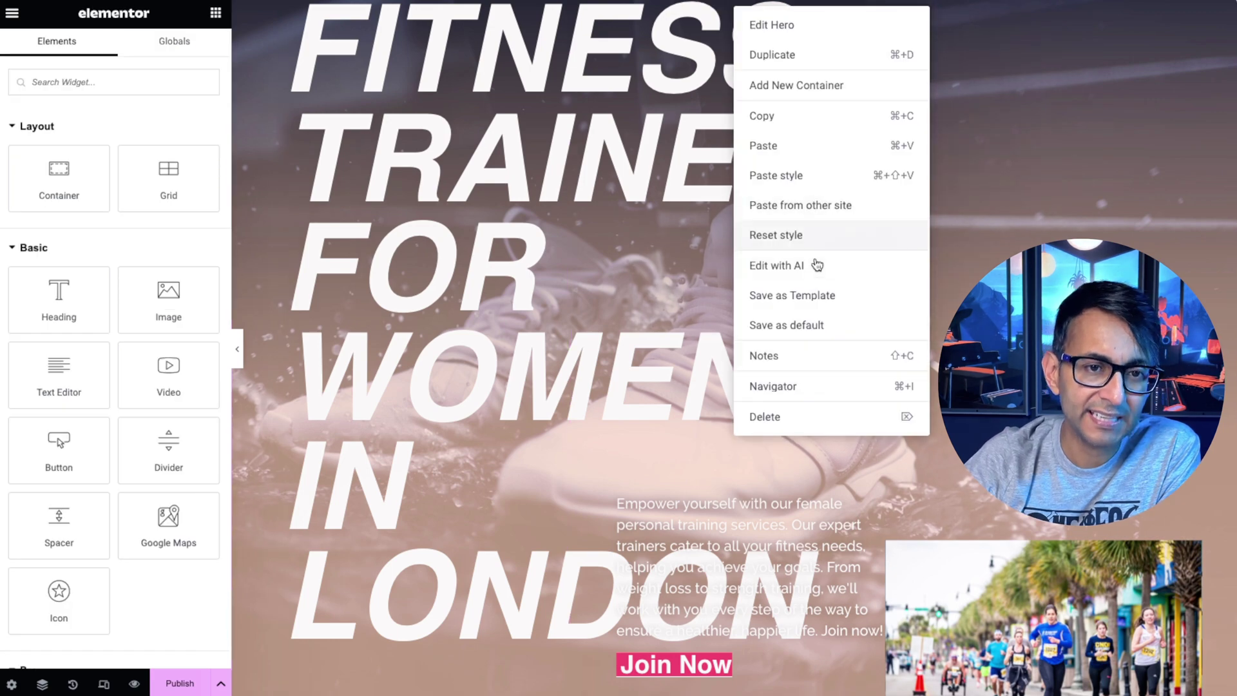
pyautogui.click(776, 265)
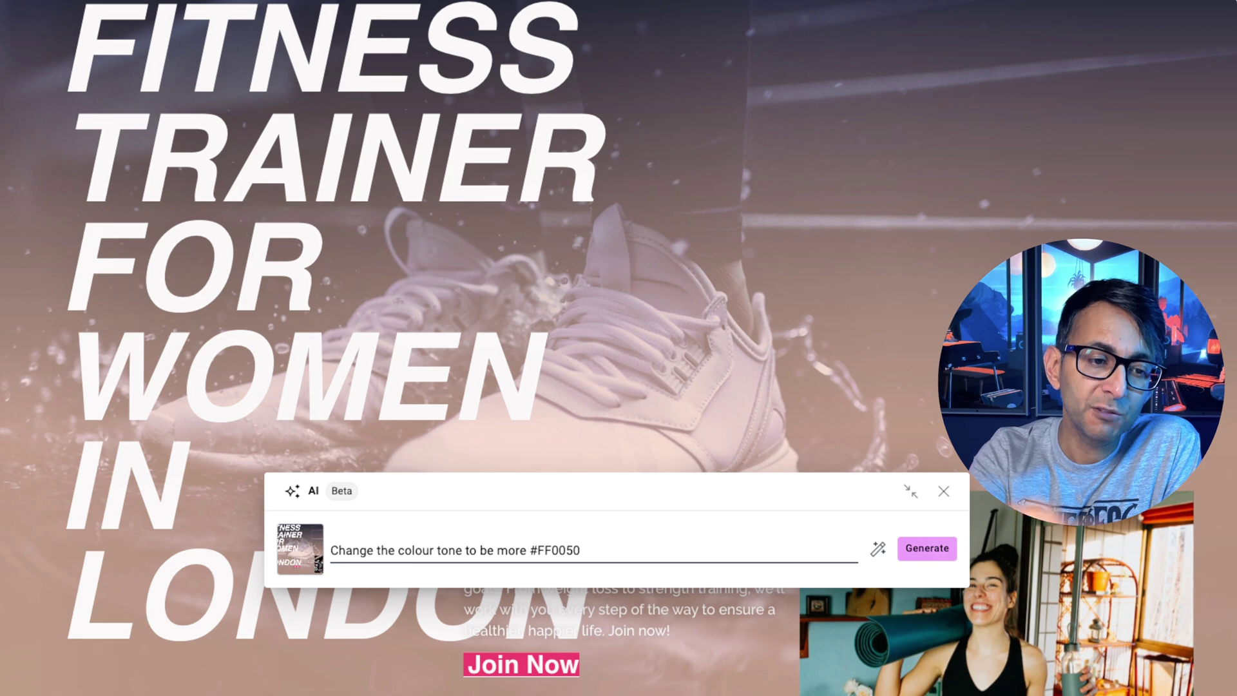
pyautogui.click(940, 552)
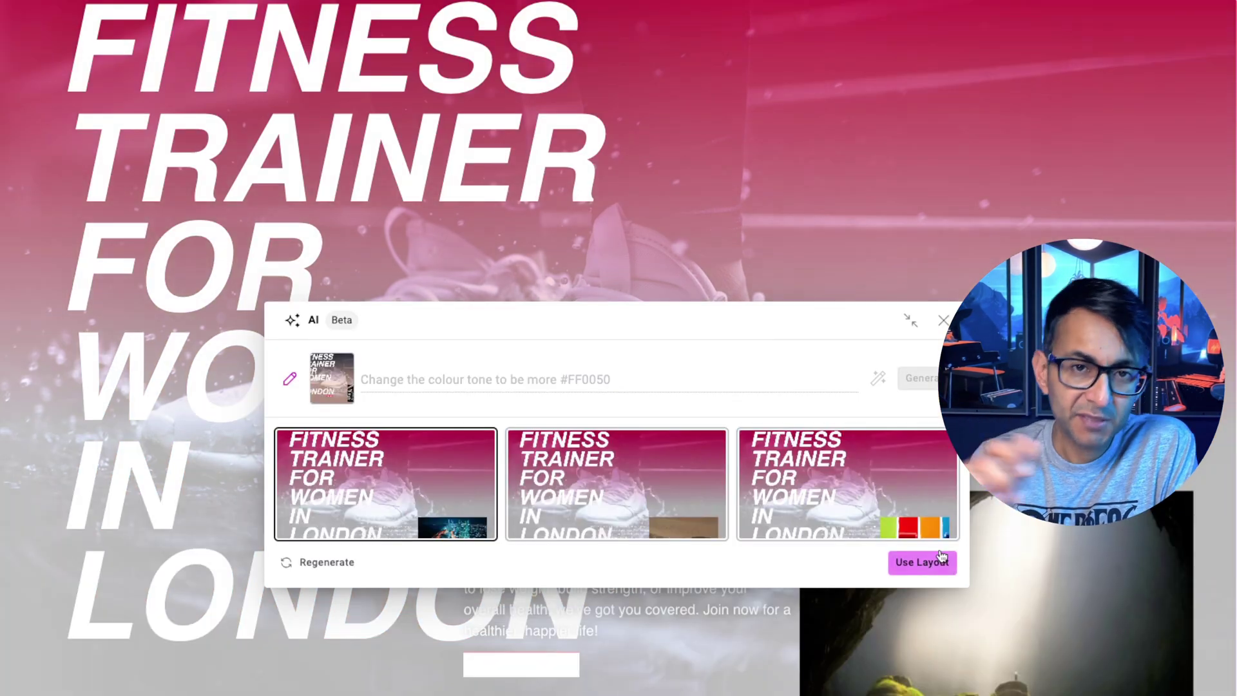
pyautogui.click(941, 554)
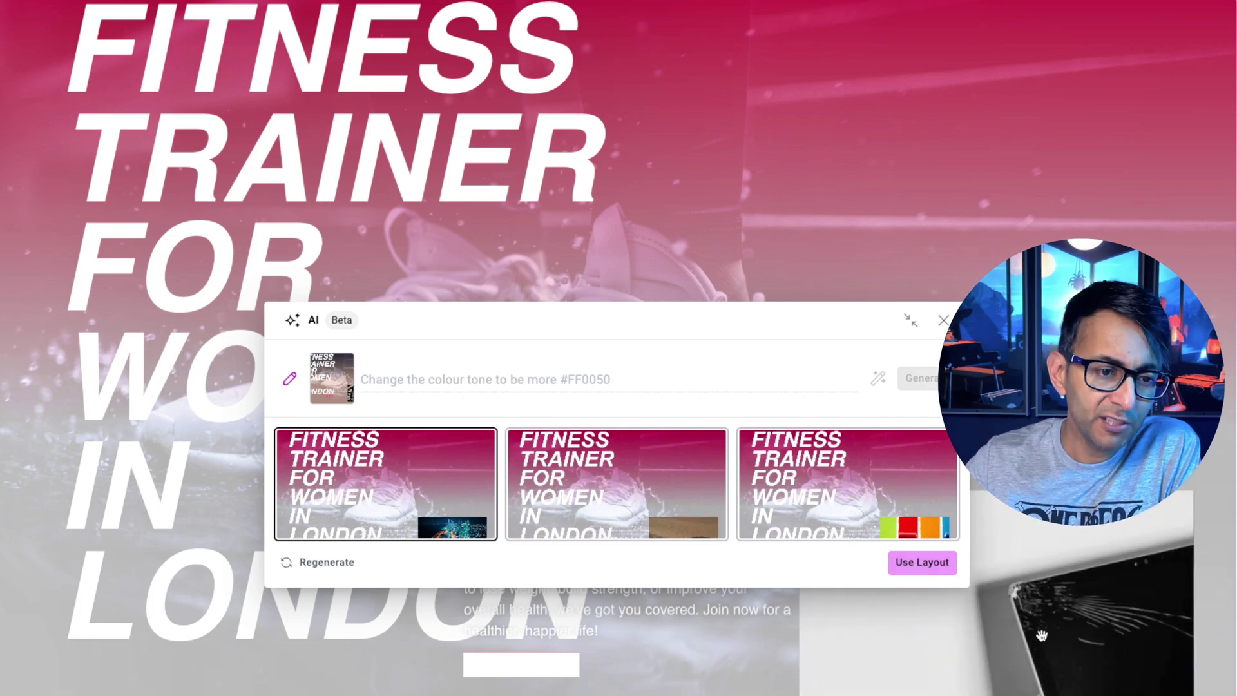
pyautogui.click(821, 451)
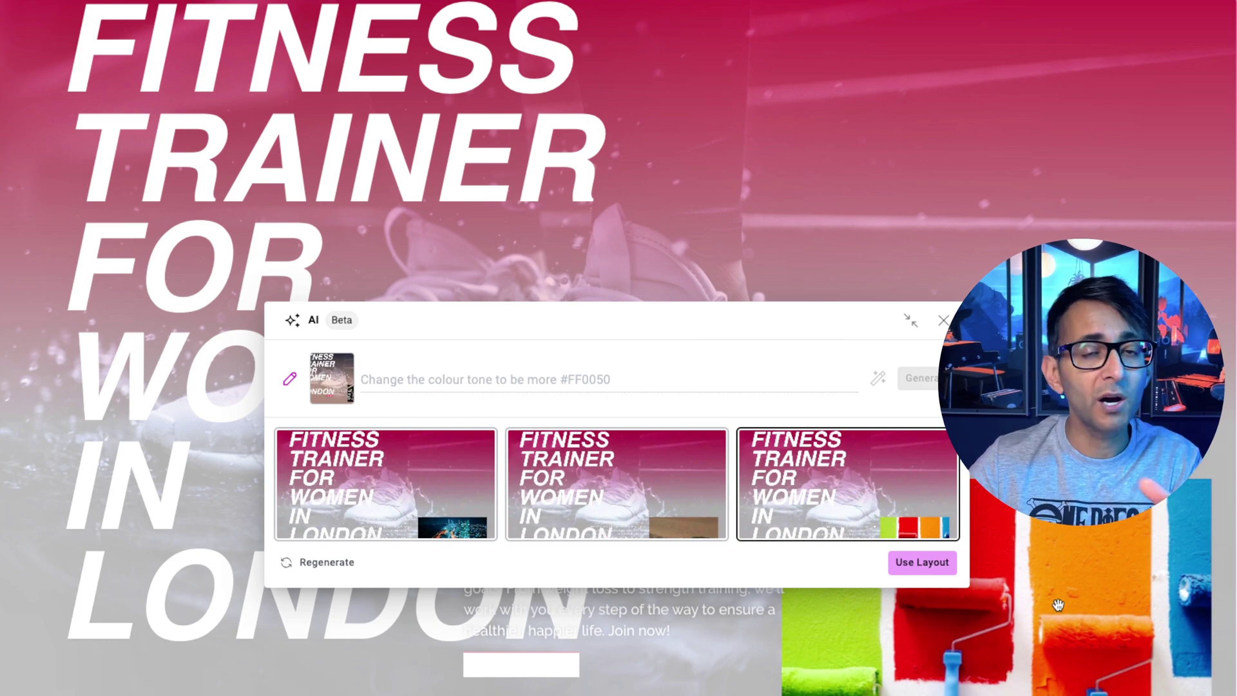
pyautogui.click(456, 496)
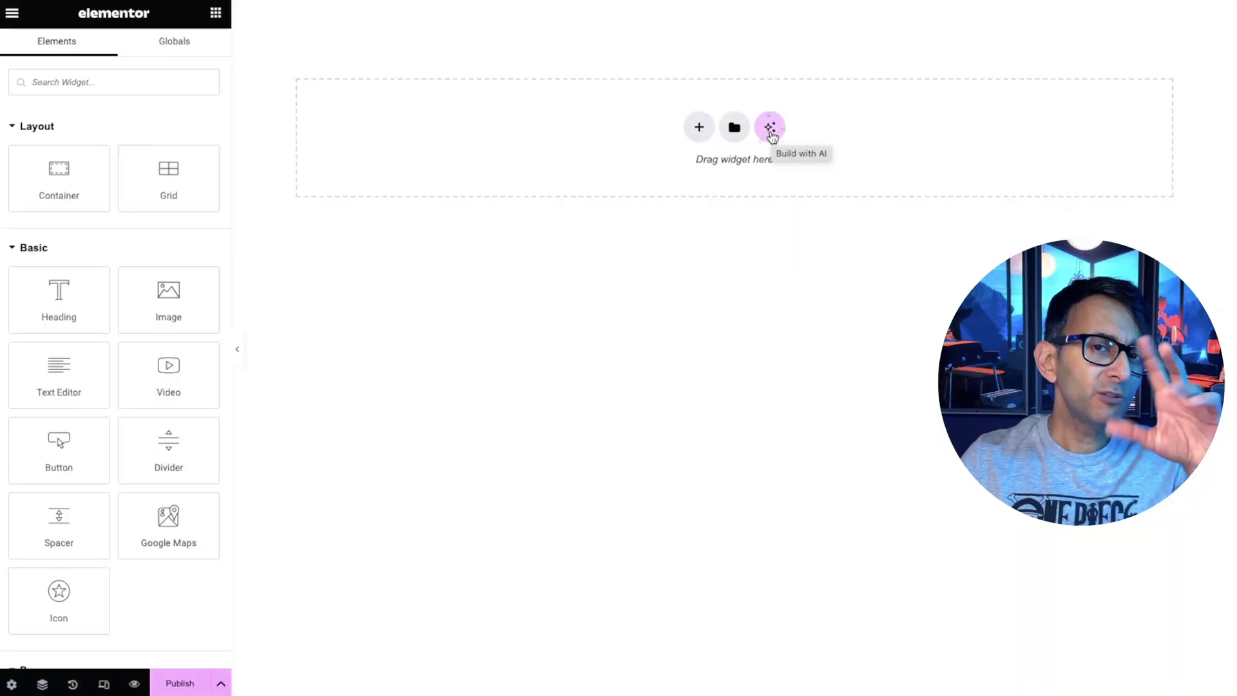
# - Start a new AI layout using a website URL as the reference
pyautogui.click(770, 129)
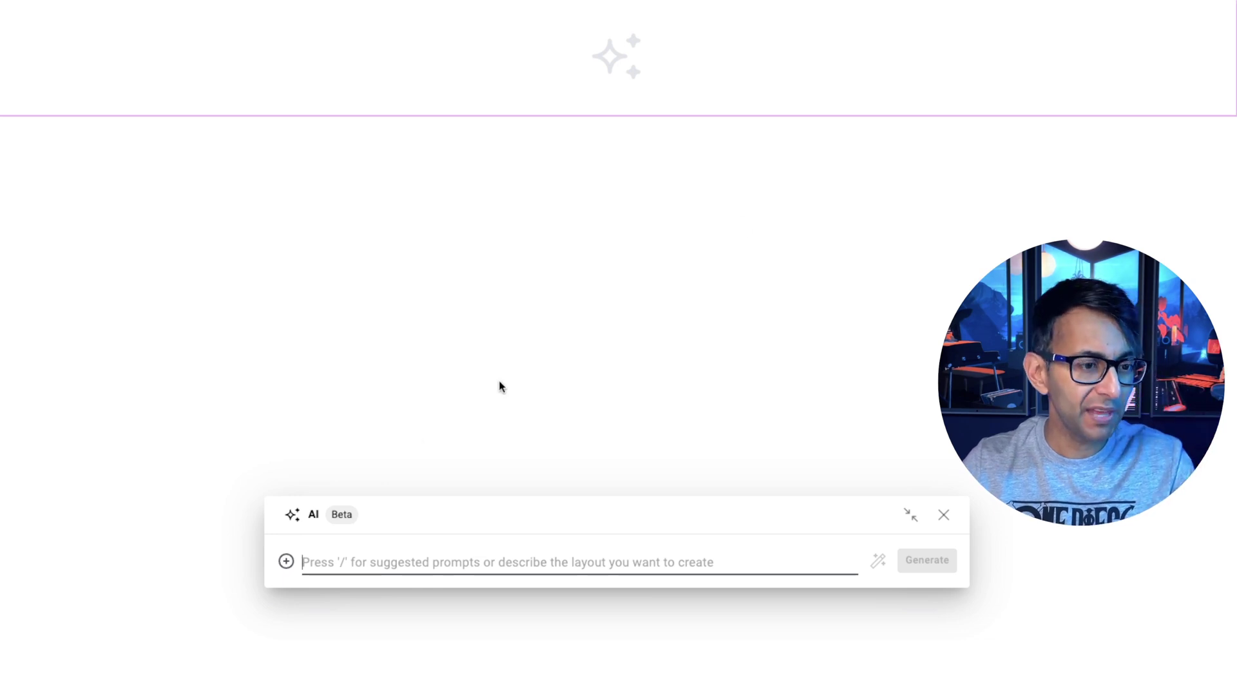
pyautogui.click(286, 562)
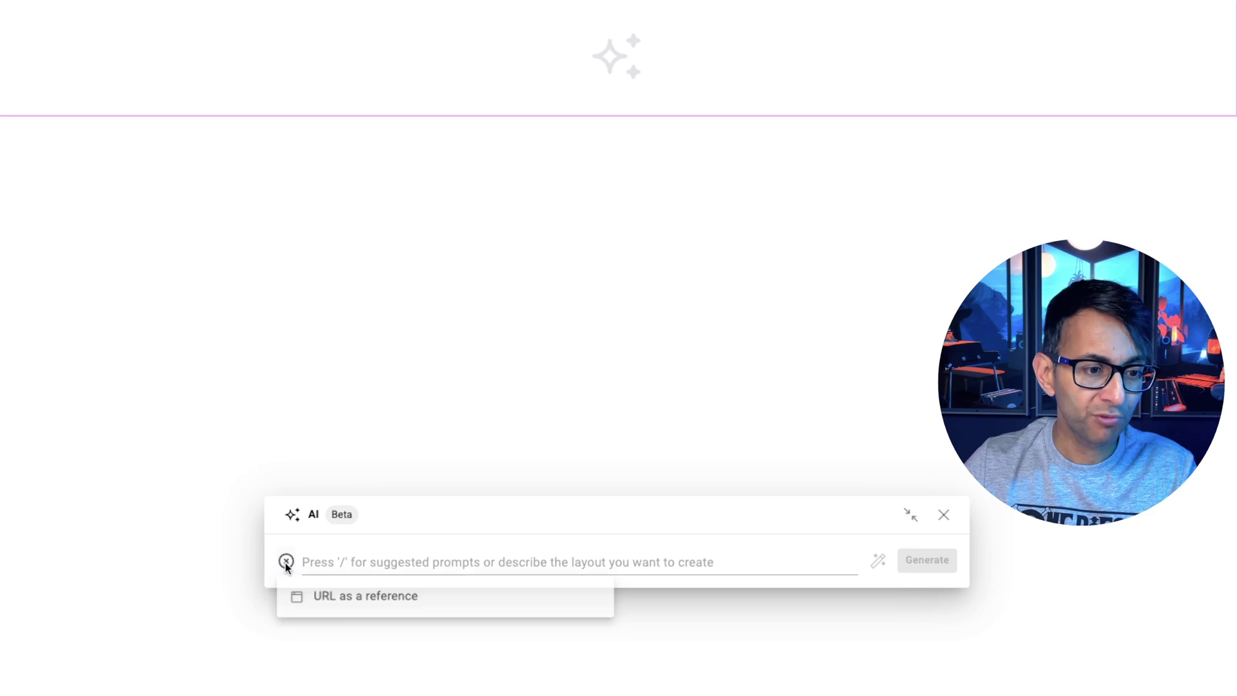
pyautogui.click(402, 604)
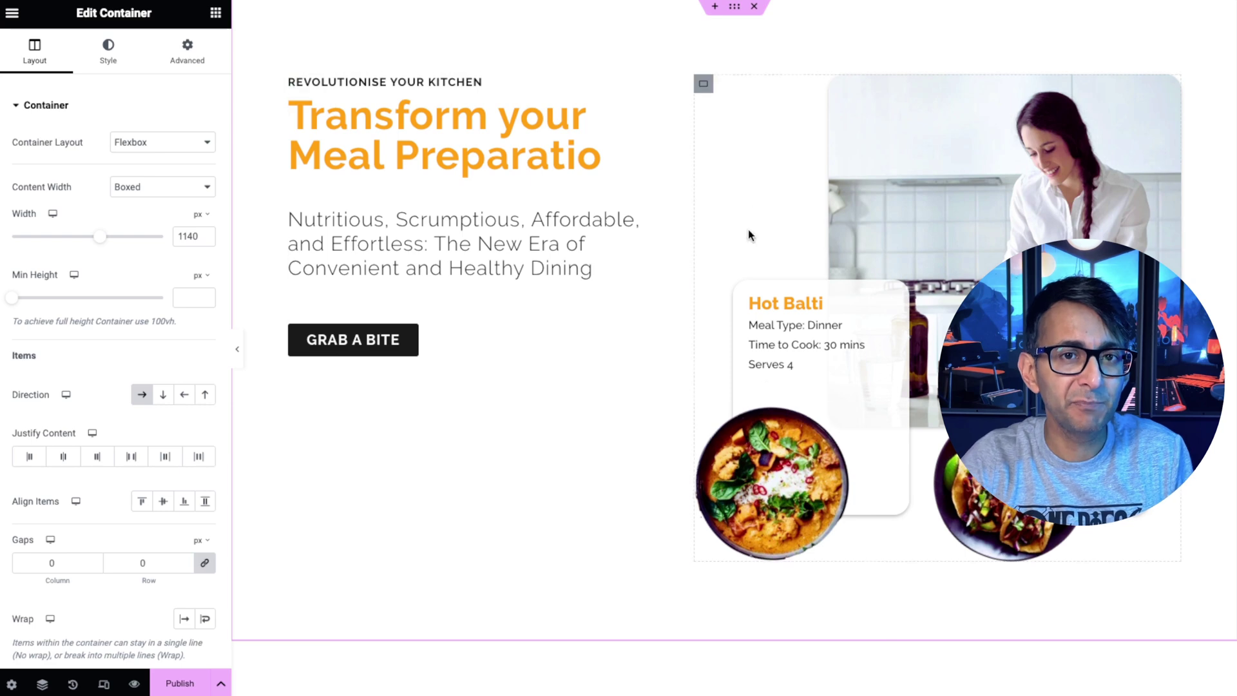
# - Edit the meal-prep hero with AI, prompting 'Restyle this in an elegant style with serif fonts'
pyautogui.rightClick(739, 9)
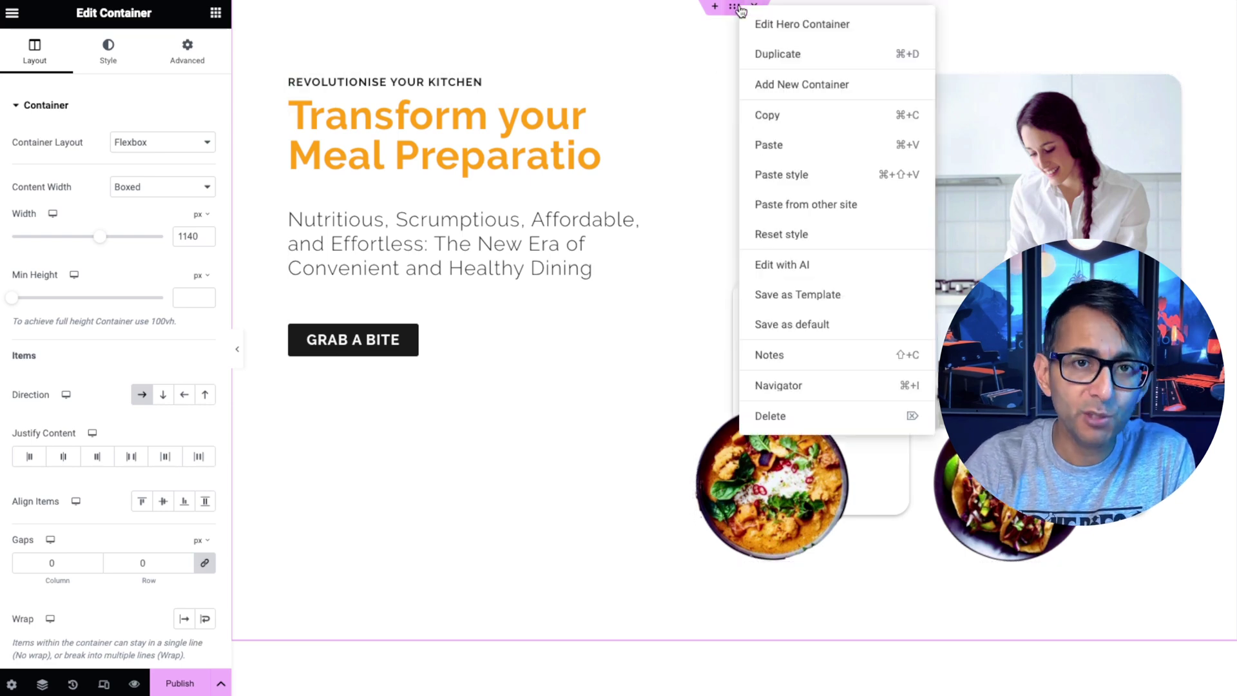
pyautogui.click(814, 268)
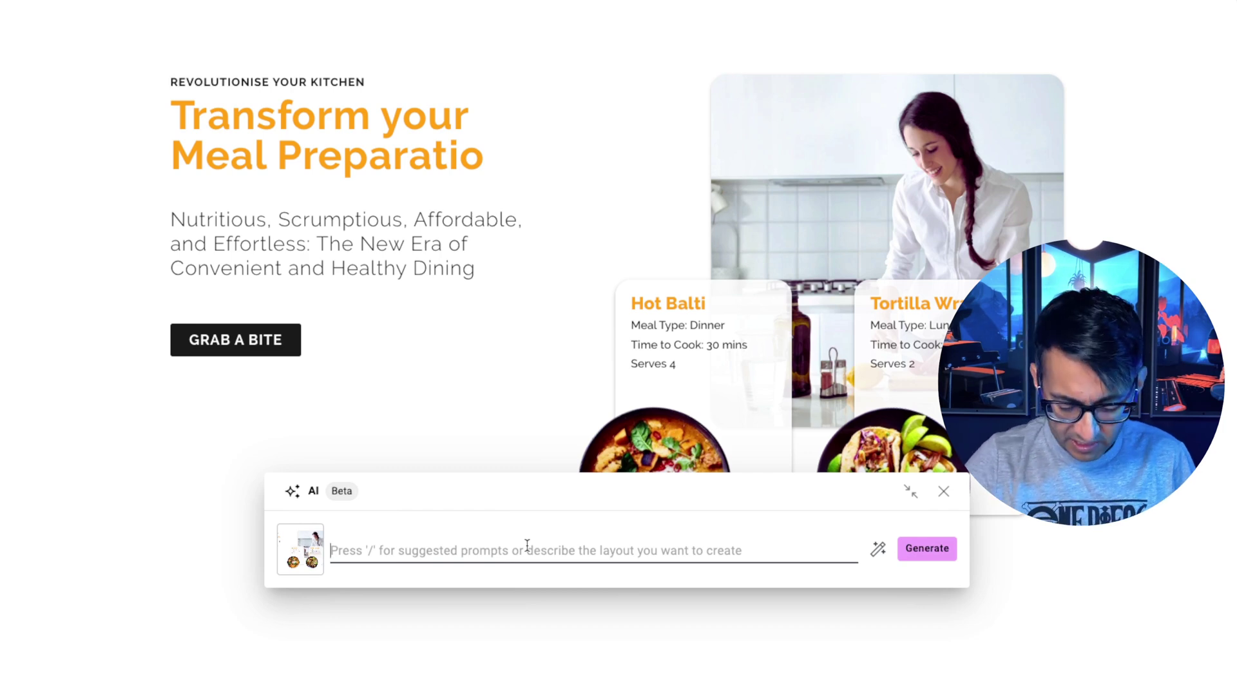
pyautogui.press('/')
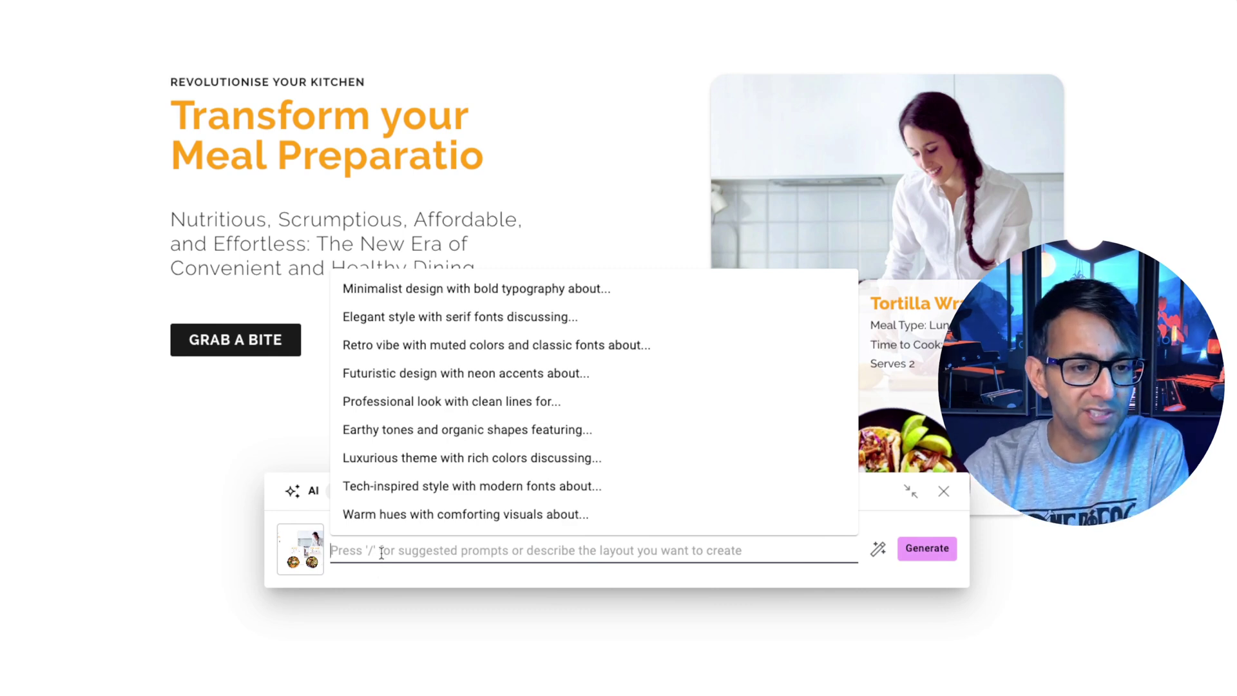
pyautogui.press('Down')
pyautogui.press('Down')
pyautogui.press('Return')
pyautogui.moveTo(573, 552); pyautogui.dragTo(492, 550)
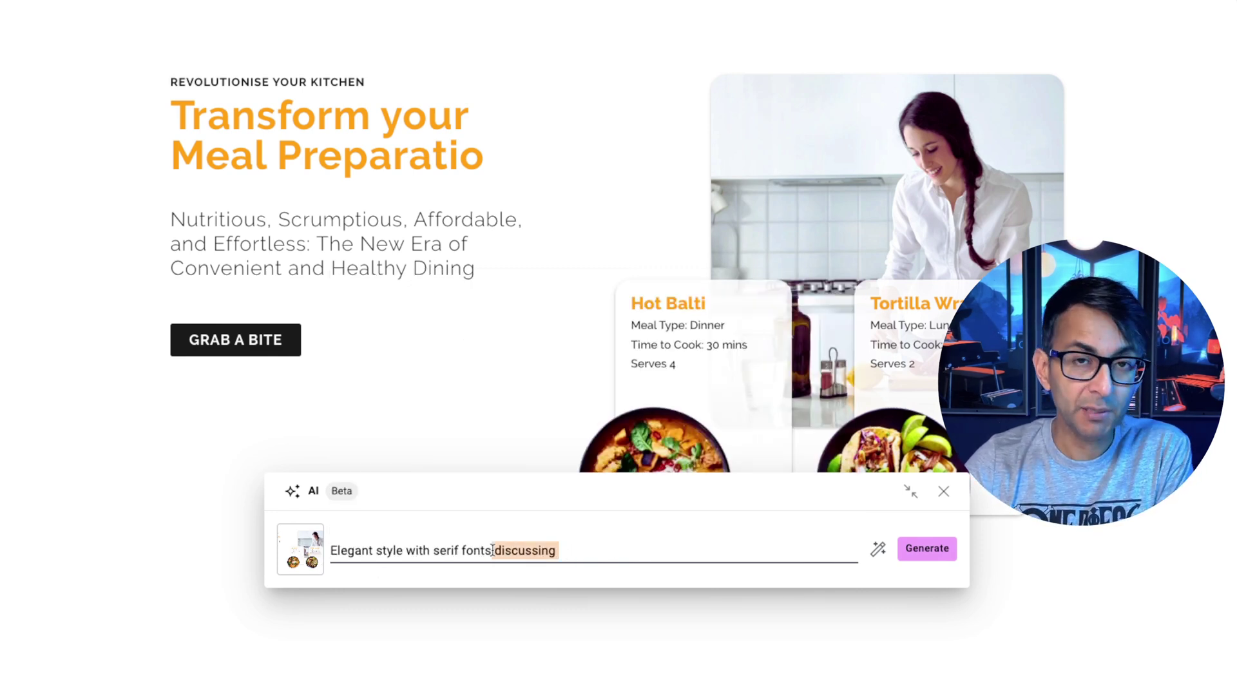
pyautogui.press('BackSpace')
pyautogui.press('Home')
pyautogui.write('Restyle this in an')
pyautogui.press('Delete')
pyautogui.write('e')
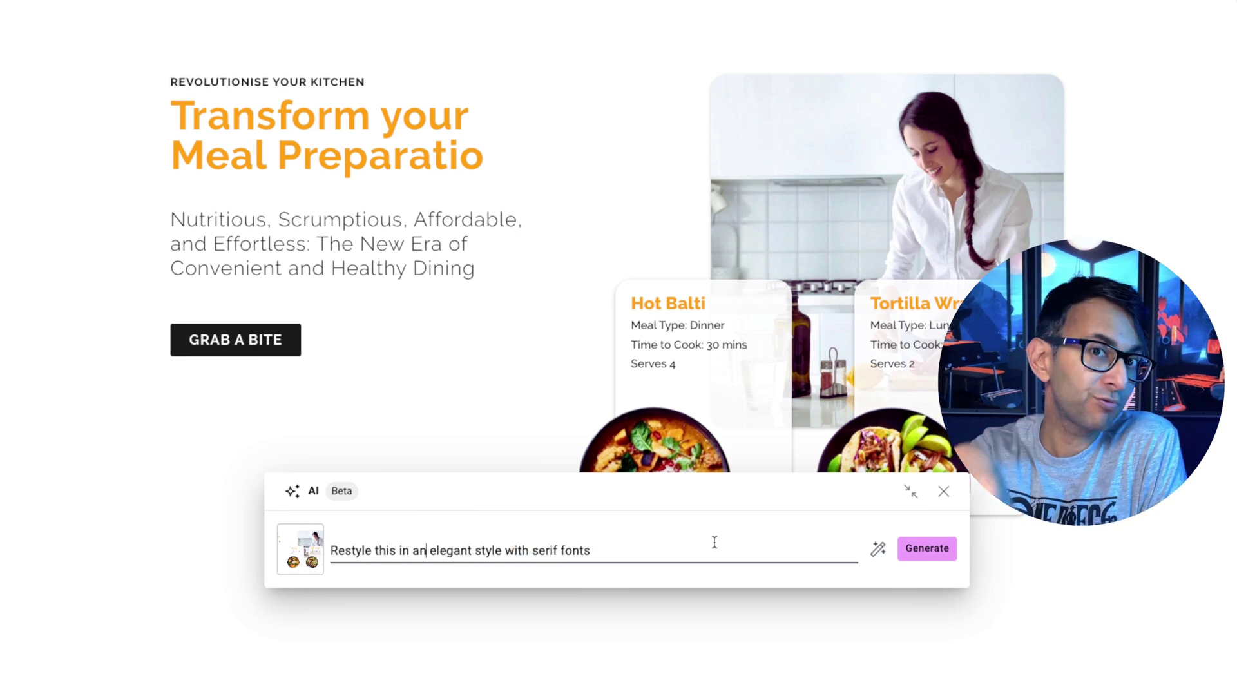
# - Generate restyled heroes, preview 'Experience Divine Cuisine Every Day', and minimise the AI panel aside
pyautogui.click(913, 548)
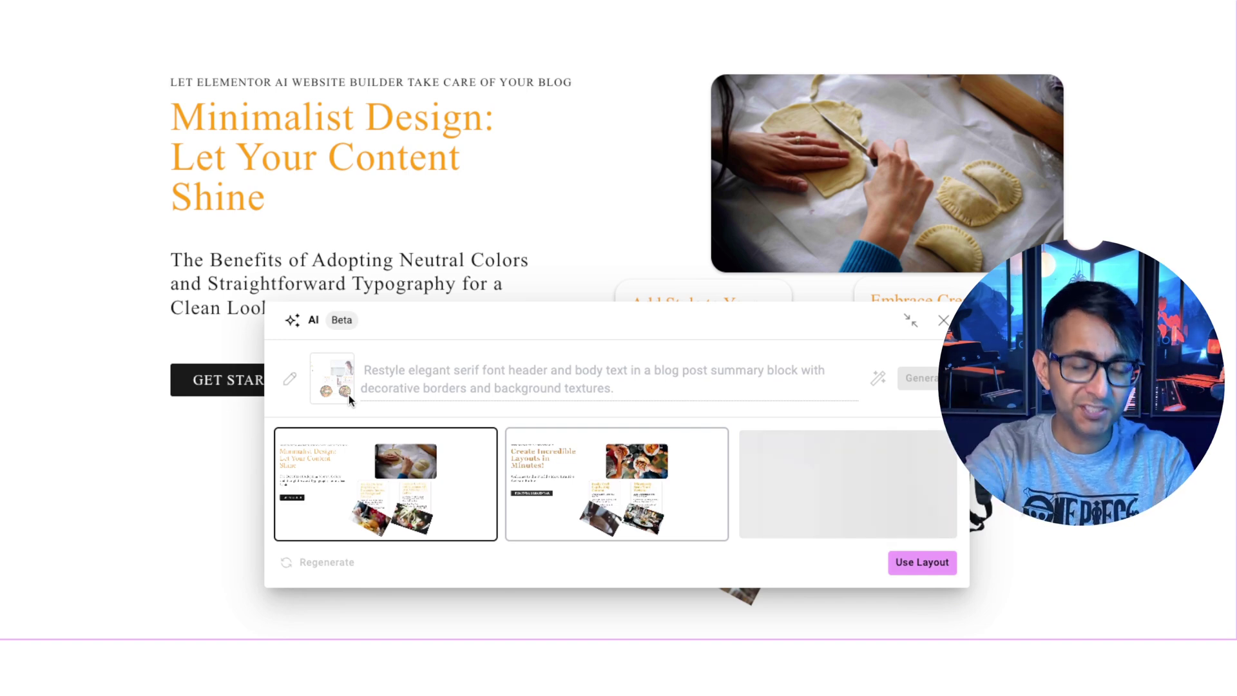
pyautogui.click(617, 484)
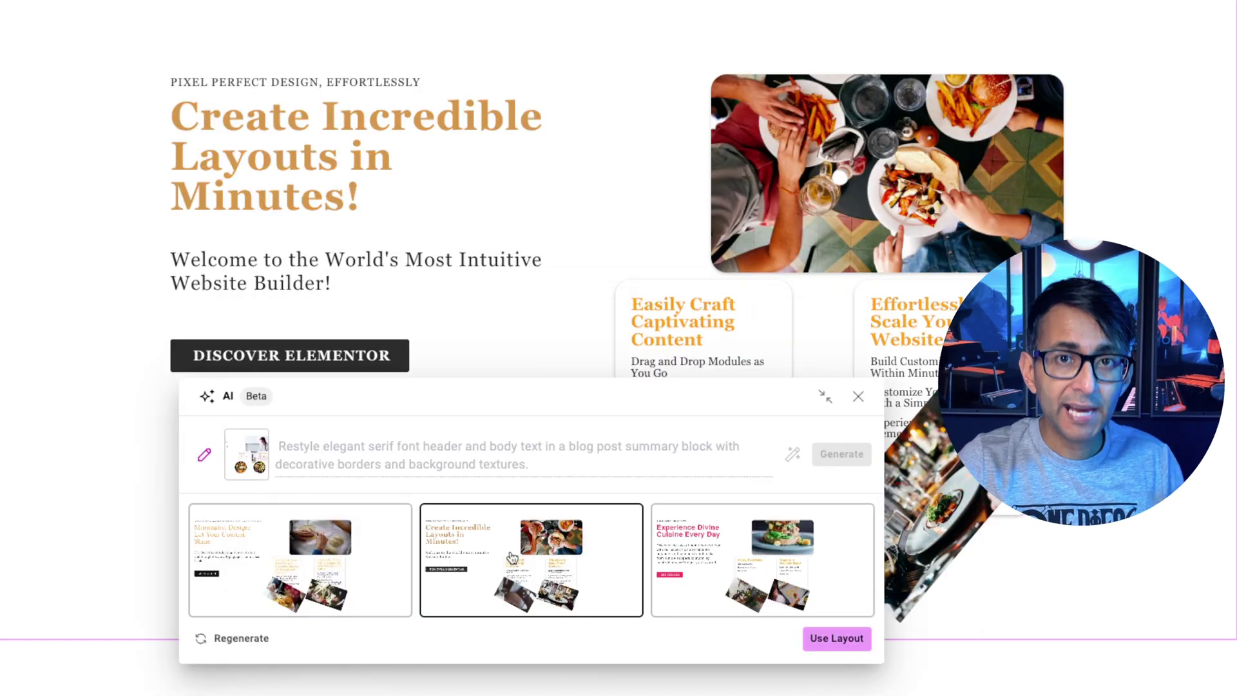
pyautogui.click(750, 565)
pyautogui.click(825, 396)
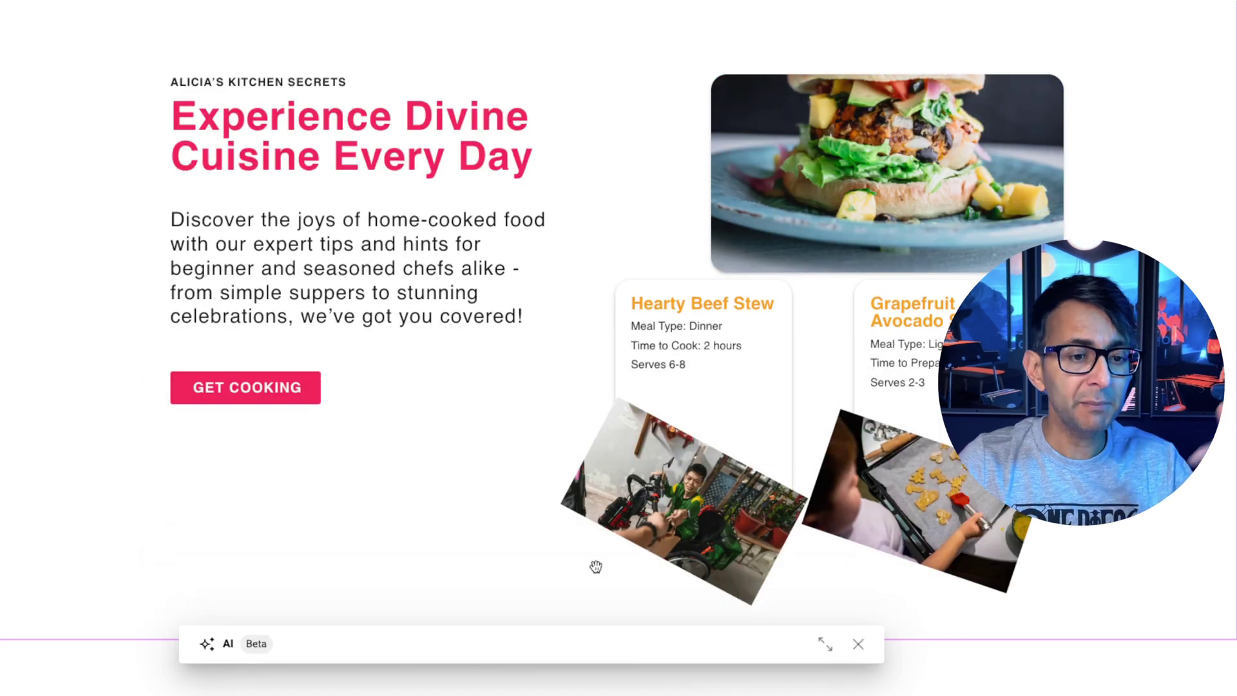
pyautogui.moveTo(549, 598); pyautogui.dragTo(482, 664)
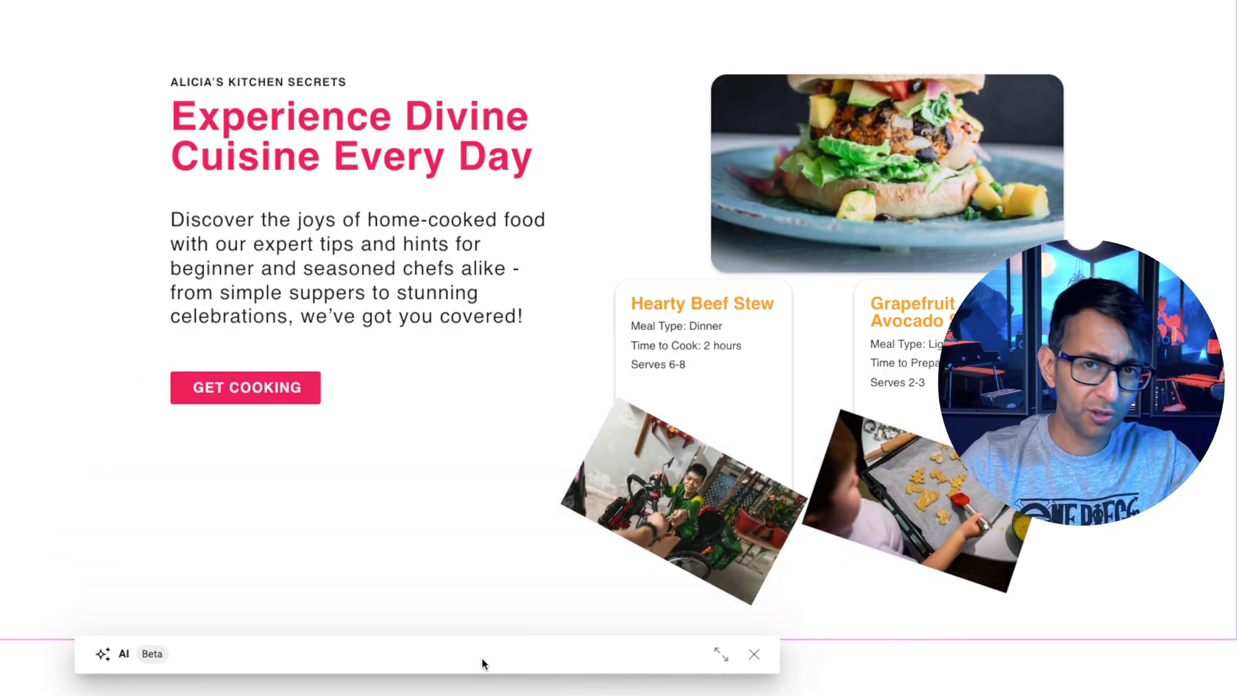